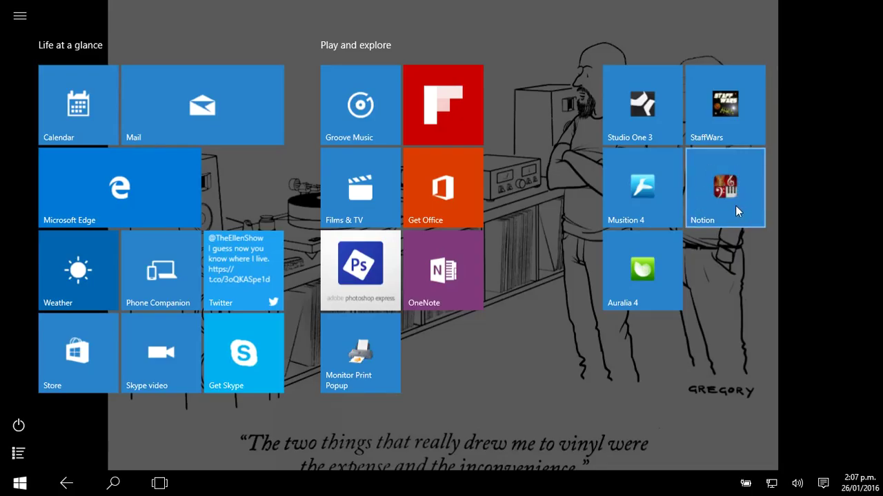
Open Notion and create a new score from the Lead Sheet template.
left_click(735, 206)
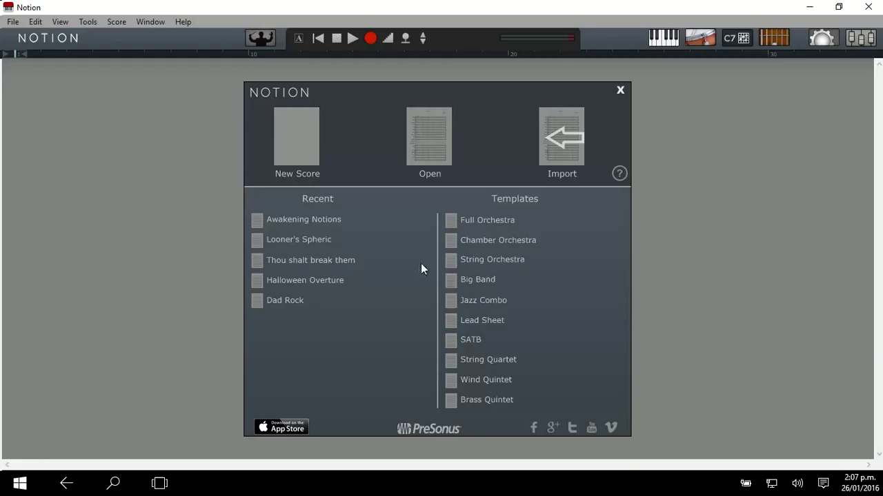
left_click(478, 320)
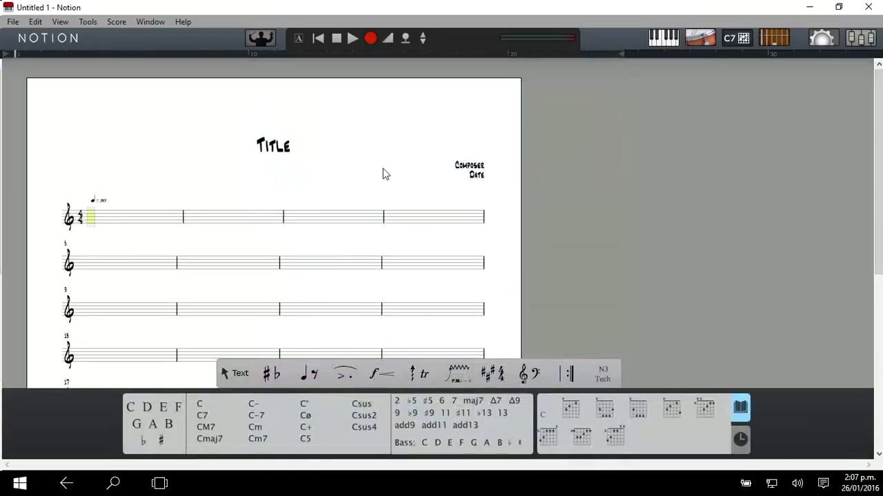
Replace the placeholder title of the lead sheet with "Somthing ELse".
double_click(274, 151)
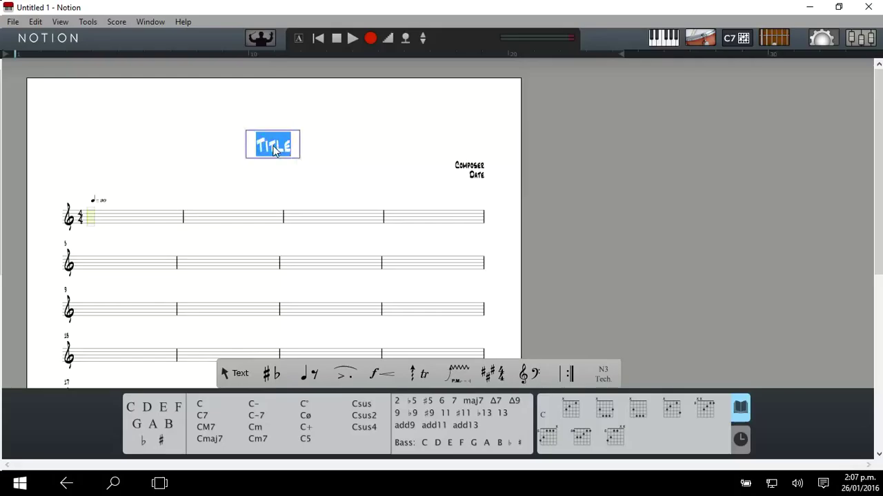
type("So")
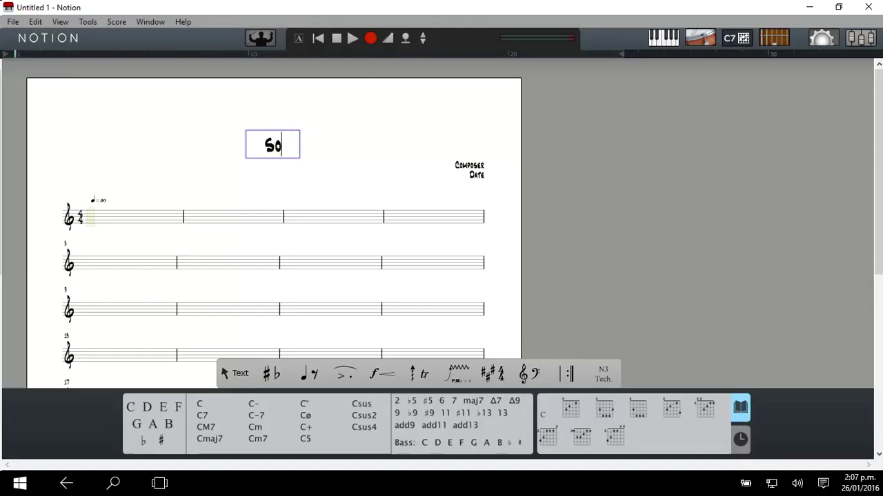
type("mthing ELse")
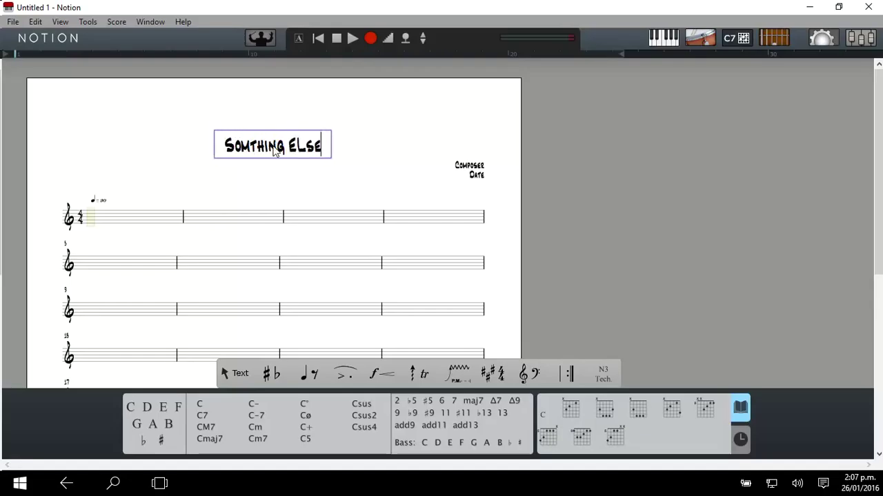
key("Escape")
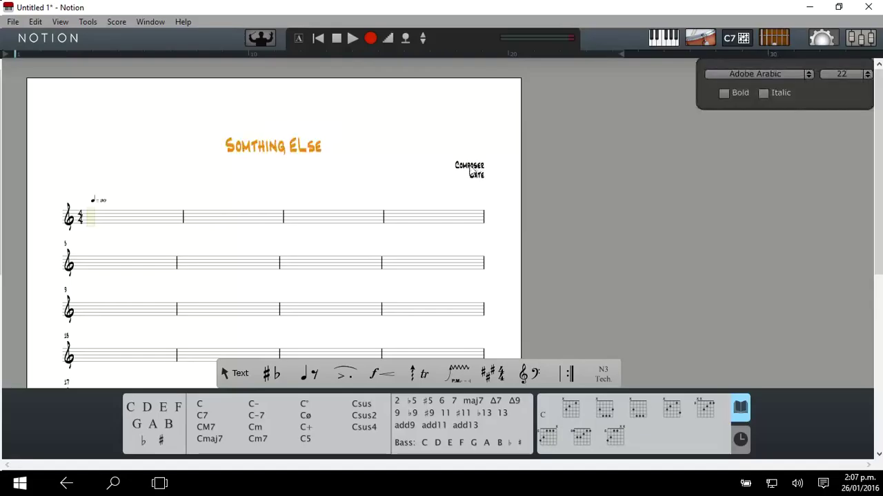
Fill in the composer's name and replace the date placeholder with "In the Future".
double_click(468, 166)
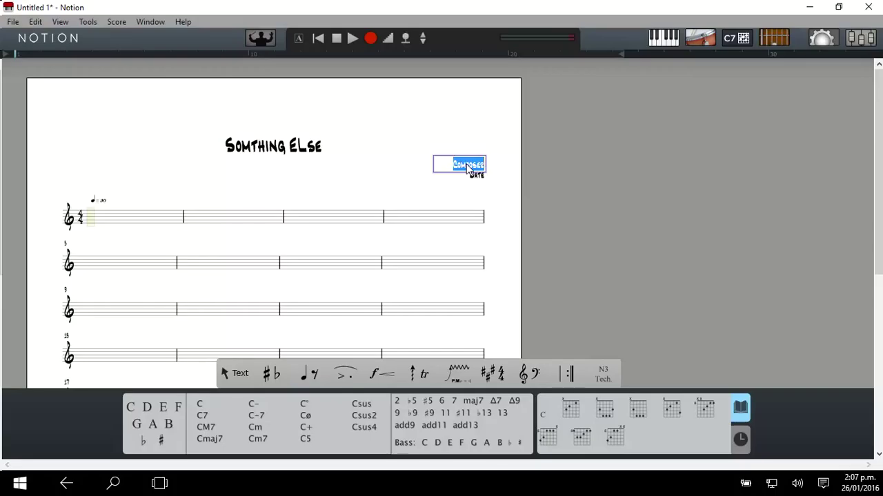
type("Me Emo")
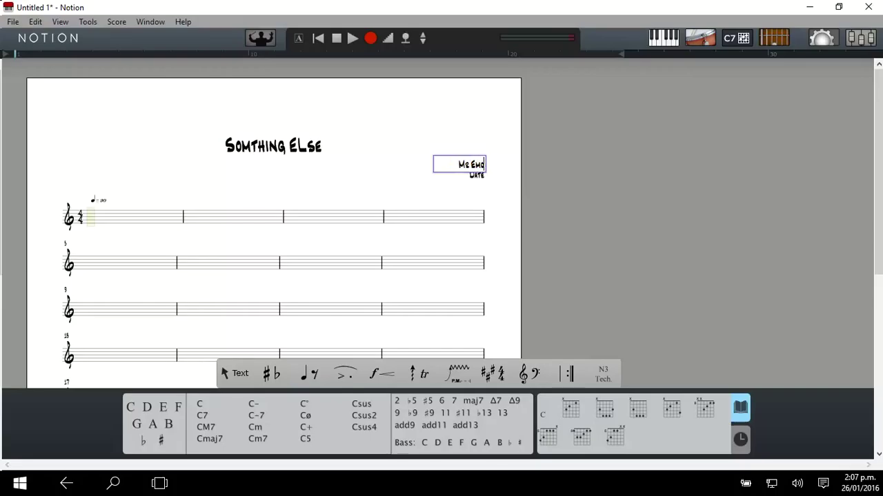
left_click(474, 176)
left_click(473, 177)
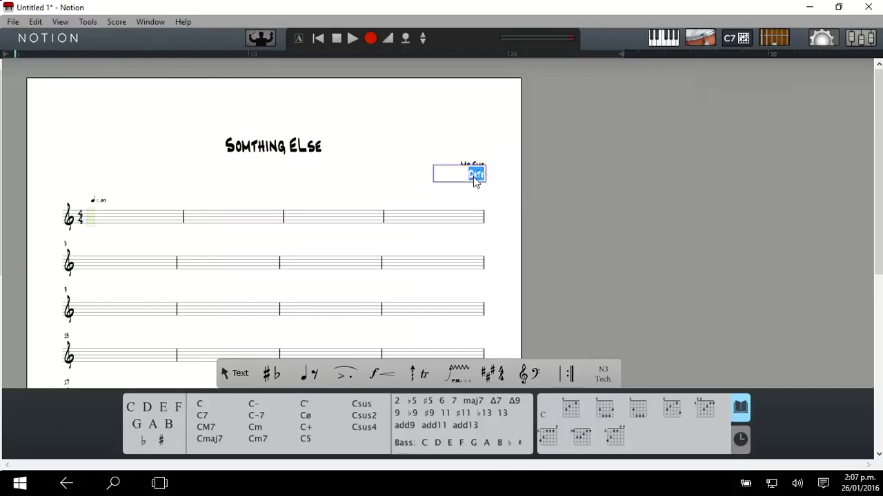
type("In the Future")
key("Escape")
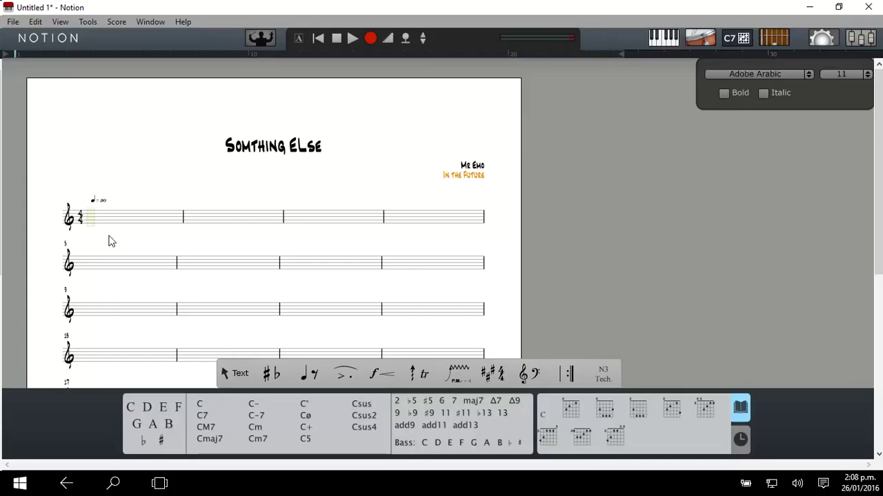
Enter the quarter notes G, A, B and G in the first measure of the staff.
scroll(109, 236, "up", 2)
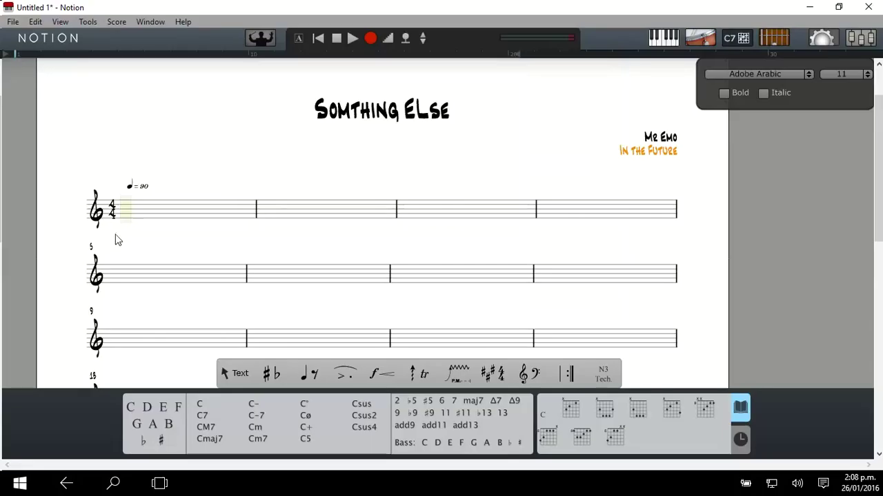
left_click(169, 170)
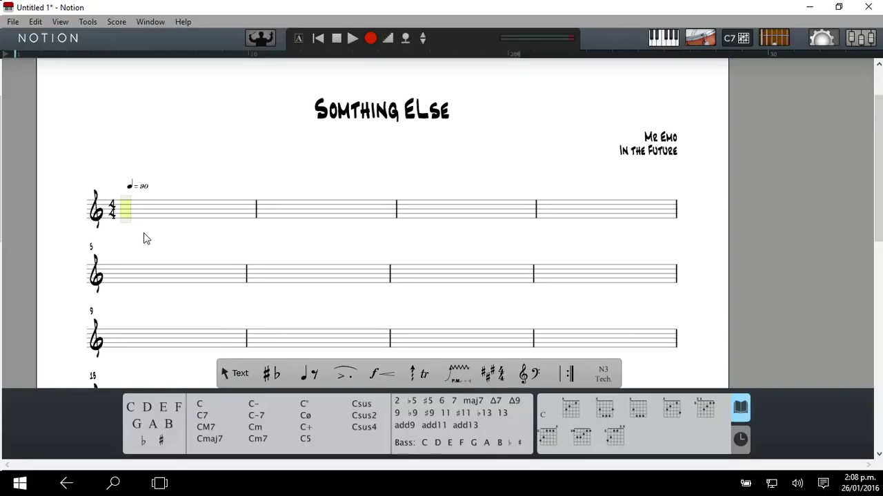
mouse_move(306, 379)
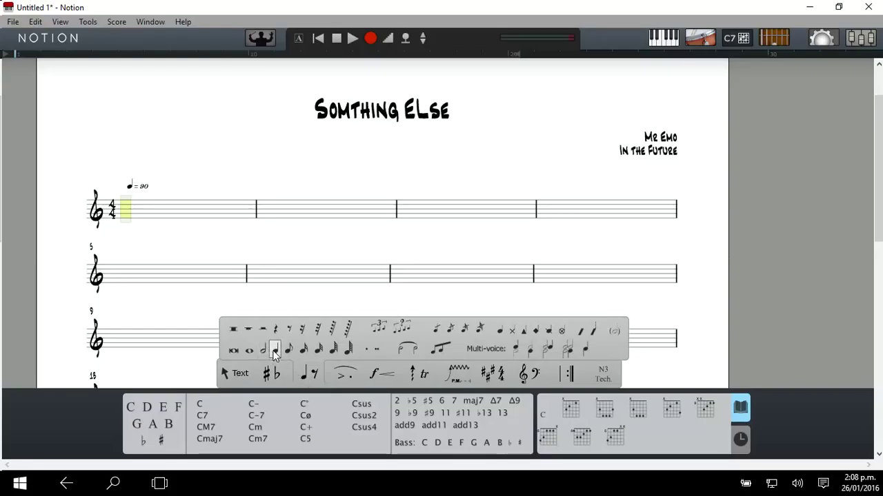
left_click(274, 351)
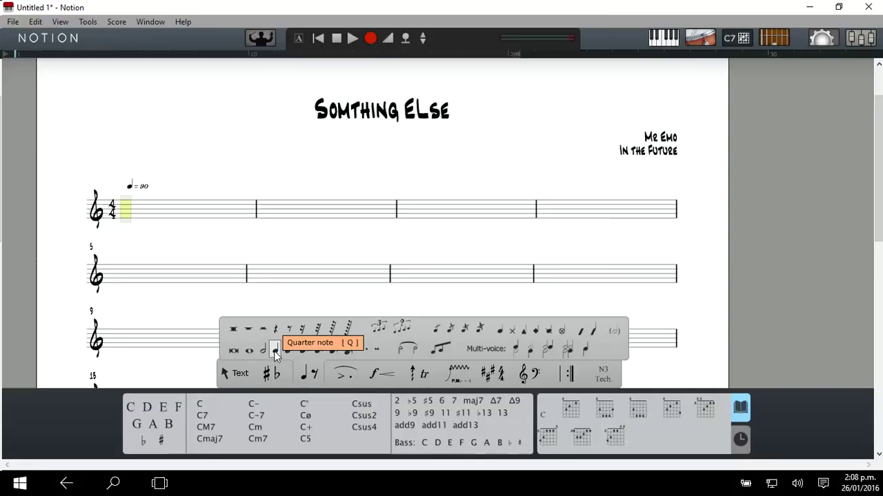
left_click(128, 218)
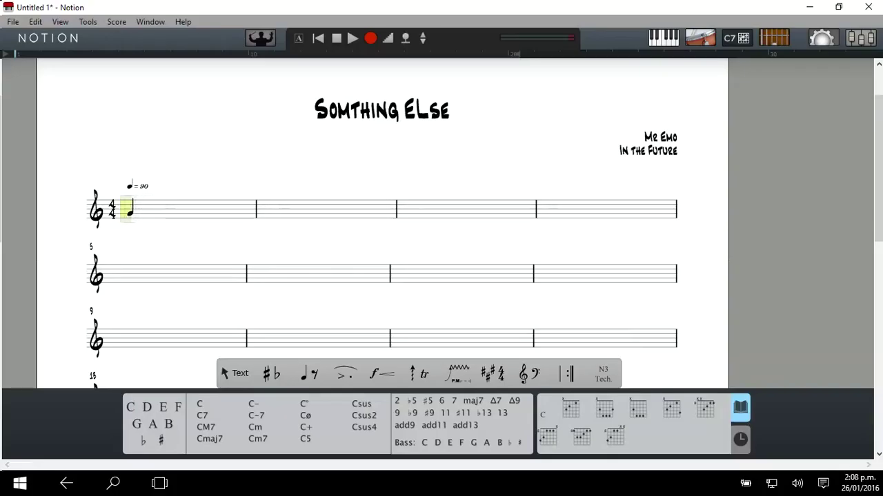
left_click(130, 213)
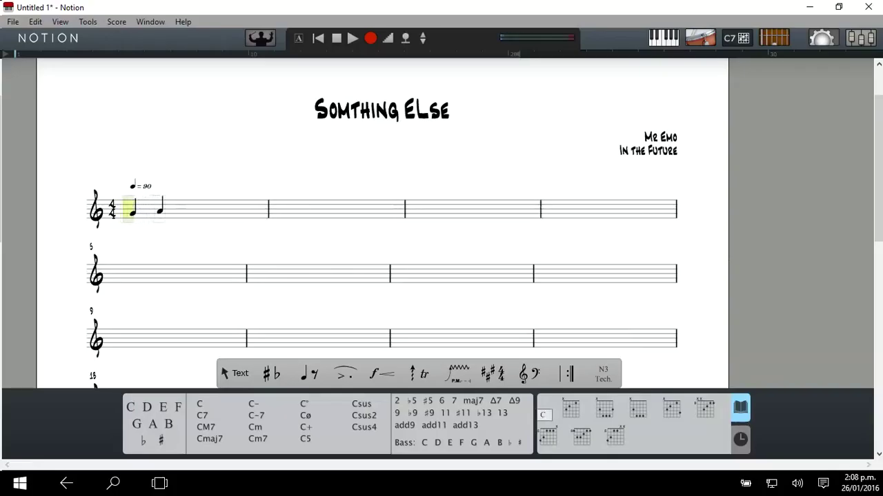
left_click(162, 210)
left_click(193, 208)
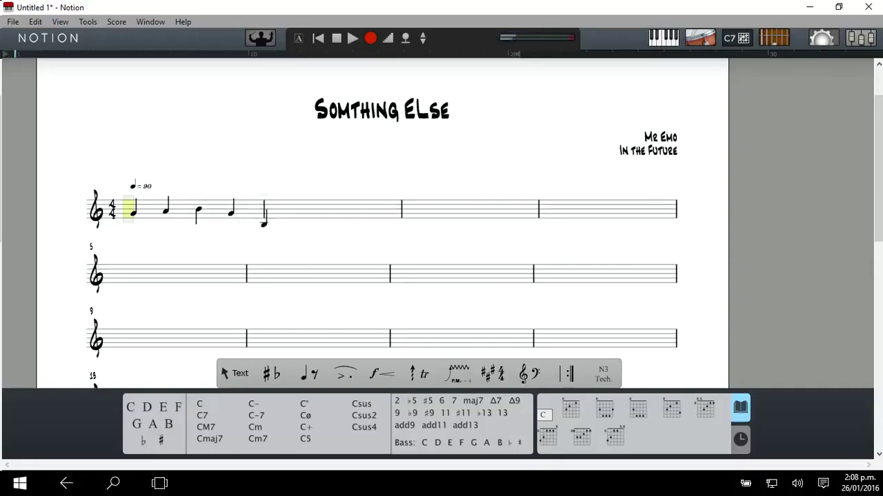
key("a")
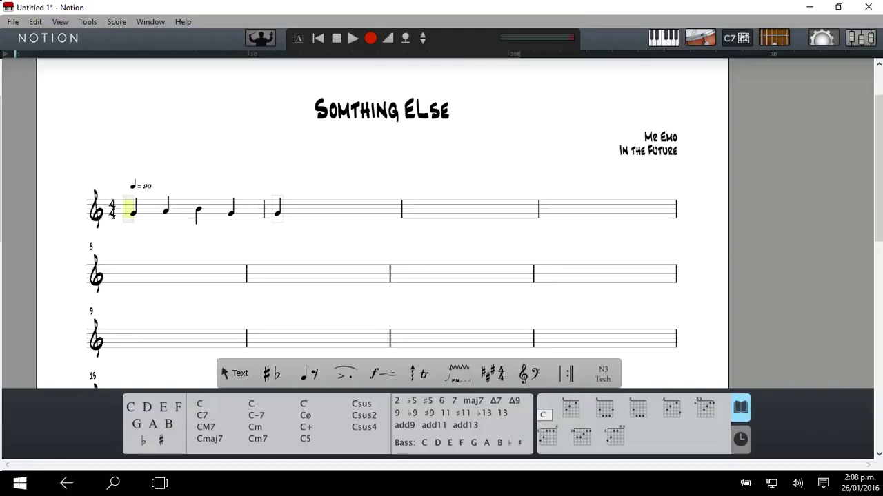
key("Down")
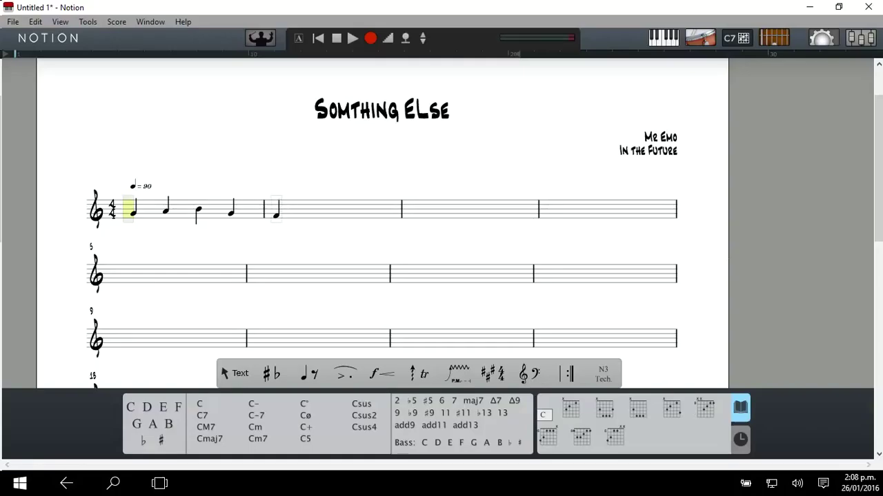
key("Up")
key("Up")
key("Up")
key("Up")
key("Up")
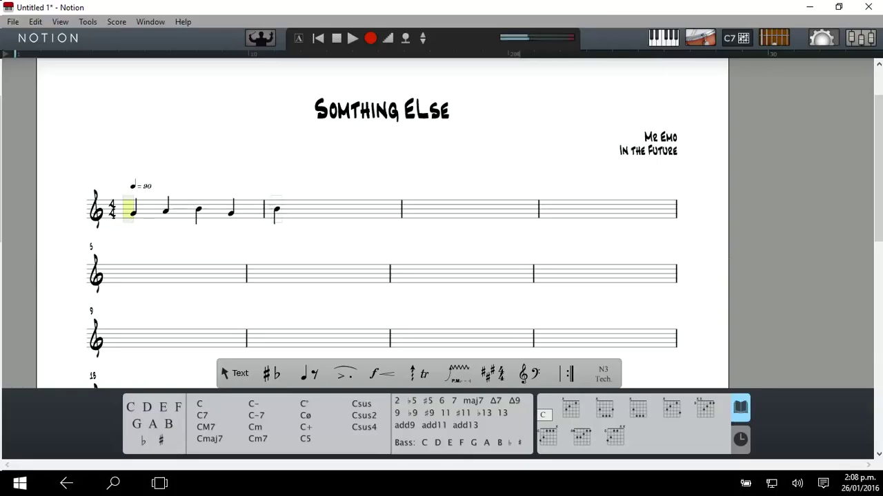
key("Down")
key("Down")
key("Down")
key("Down")
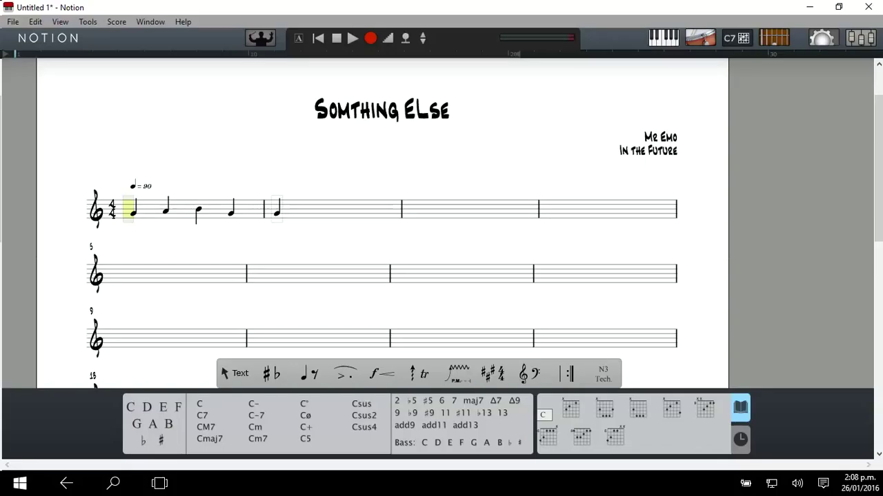
Fill the second measure with the quarter notes G, A, B and G.
key("a")
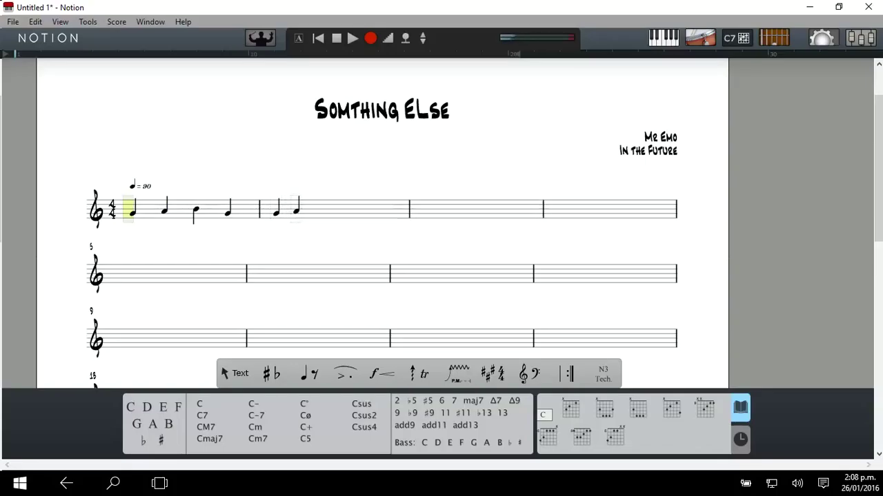
key("b")
key("a")
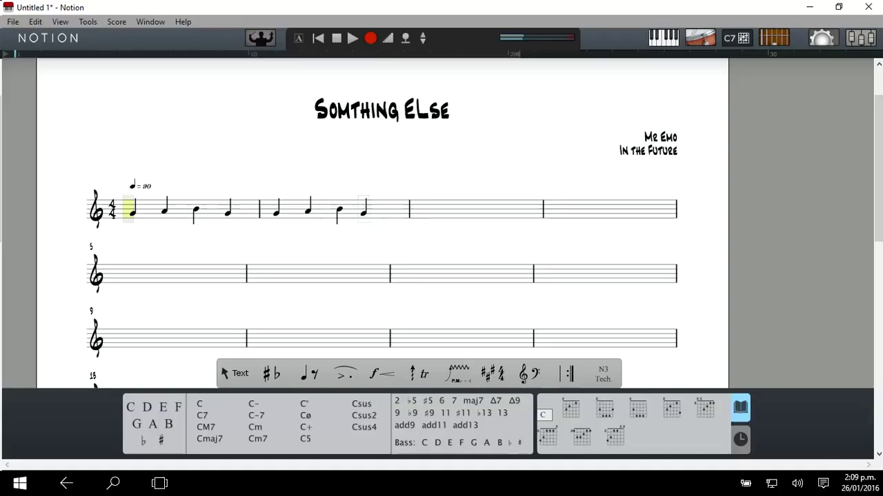
key("a")
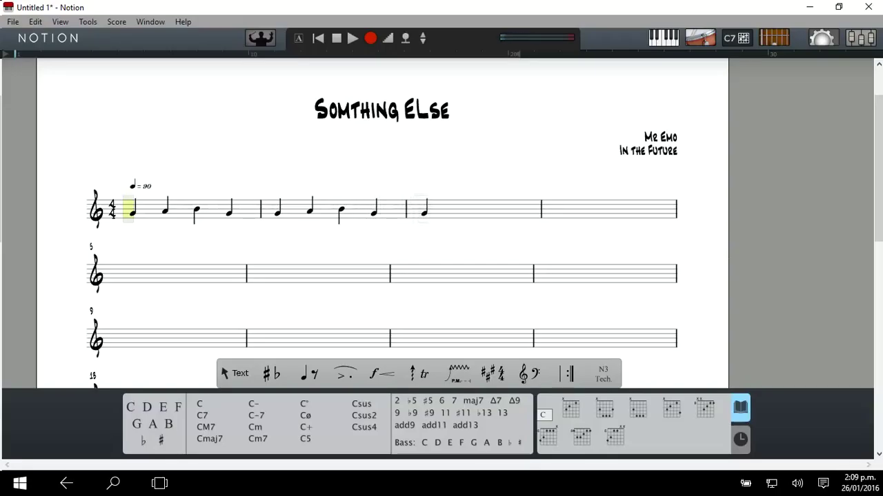
Enter the quarter notes B and C and a half note D in the third measure.
left_click(431, 209)
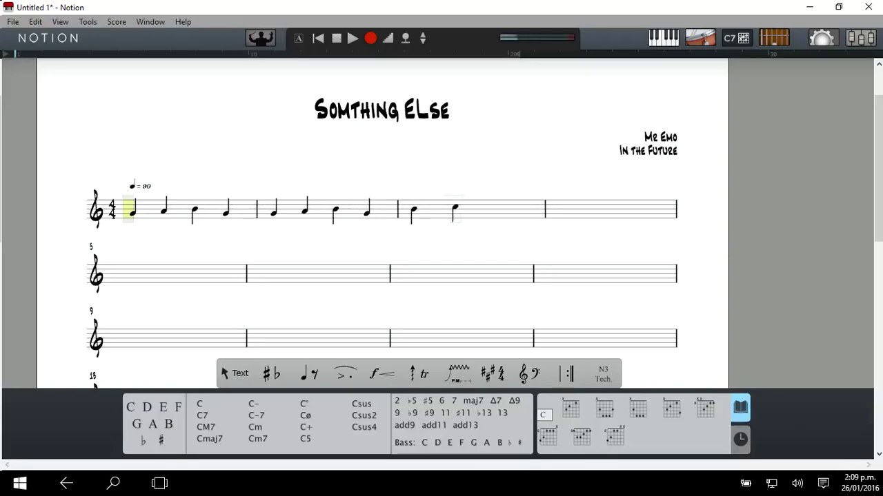
key("c")
key("Up")
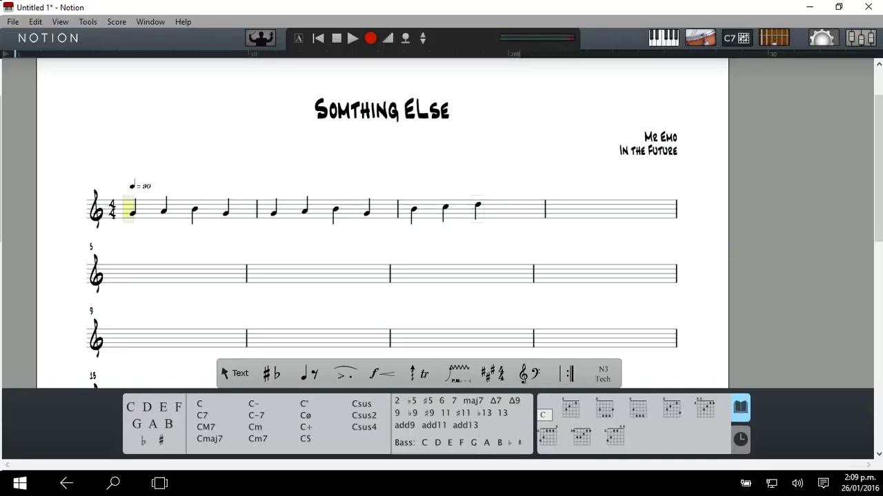
key("h")
left_click(477, 204)
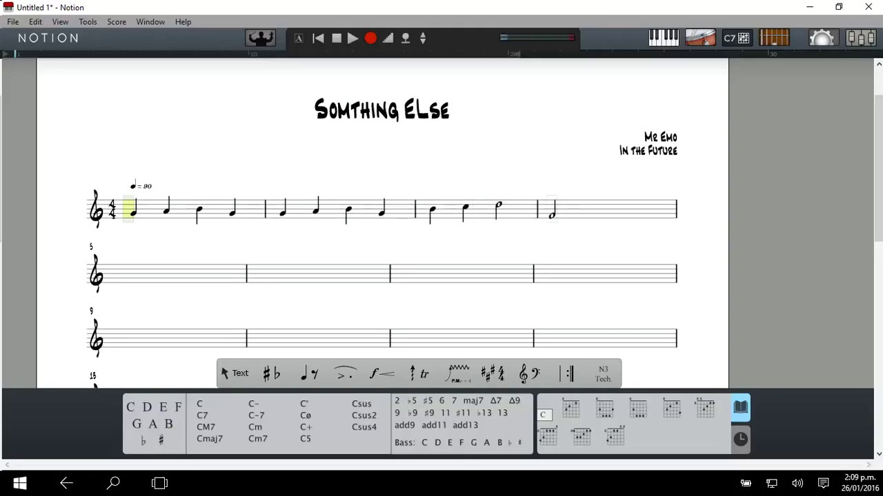
key("Up")
key("Up")
Copy the contents of the third measure and paste them into the fourth measure.
left_click_drag(433, 185, 512, 242)
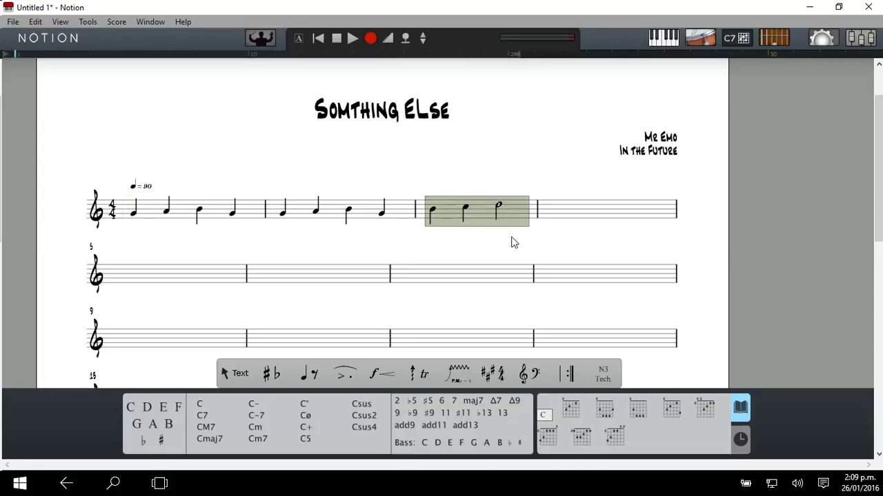
left_click(512, 242)
left_click_drag(425, 174, 515, 242)
right_click(481, 218)
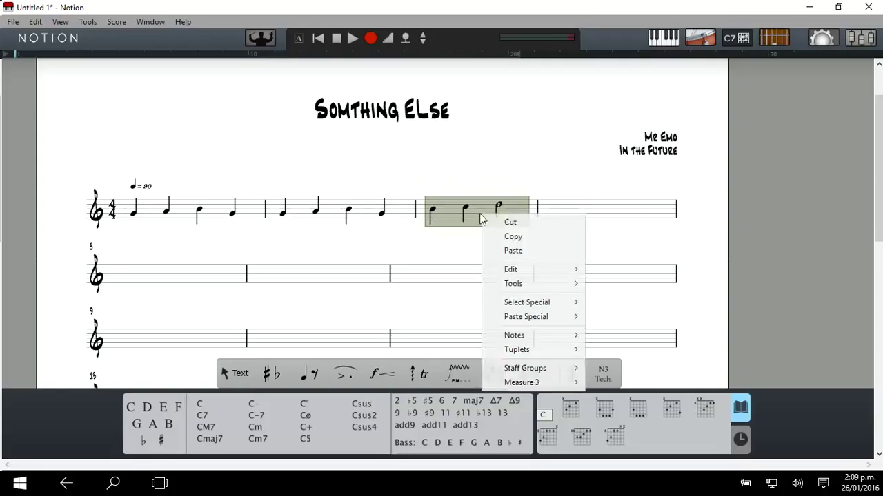
left_click(513, 237)
left_click(551, 212)
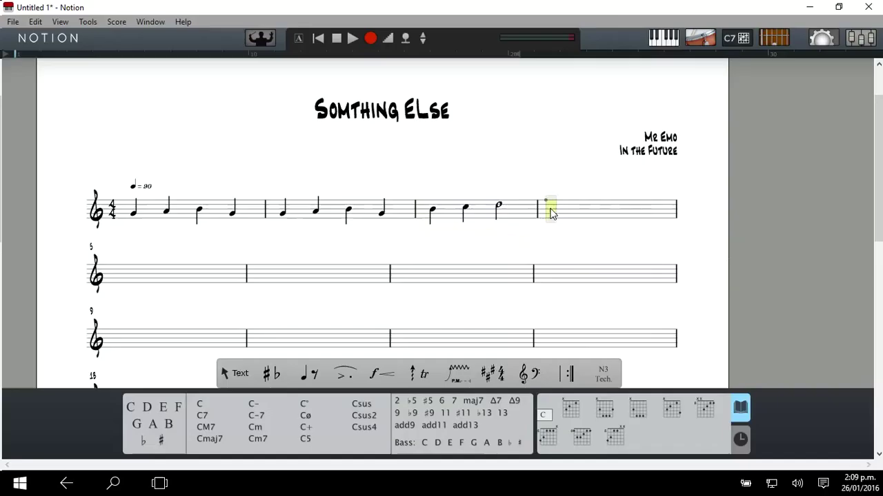
right_click(551, 213)
left_click(573, 246)
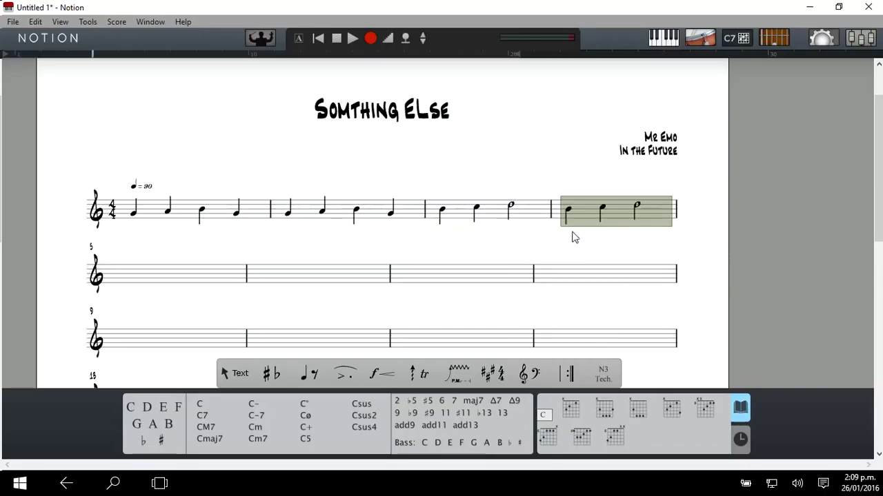
left_click(512, 238)
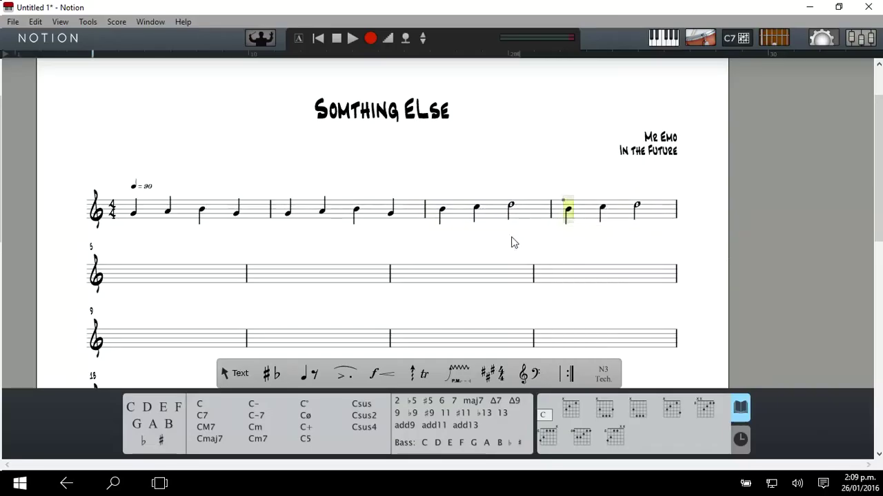
Play the score briefly and return the playback position to the beginning.
left_click(129, 216)
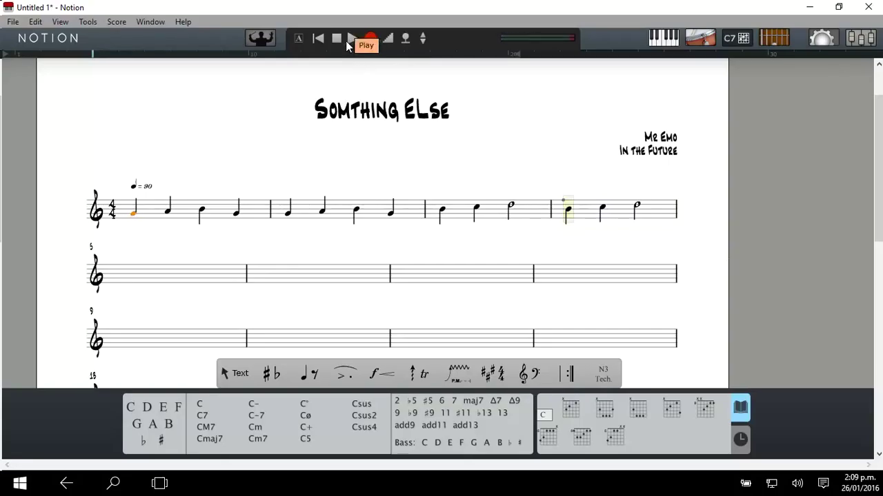
left_click(349, 41)
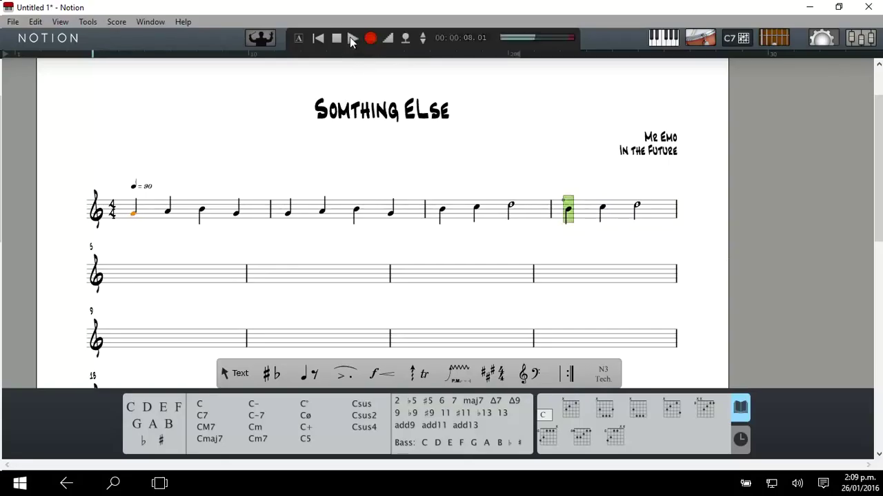
left_click(319, 41)
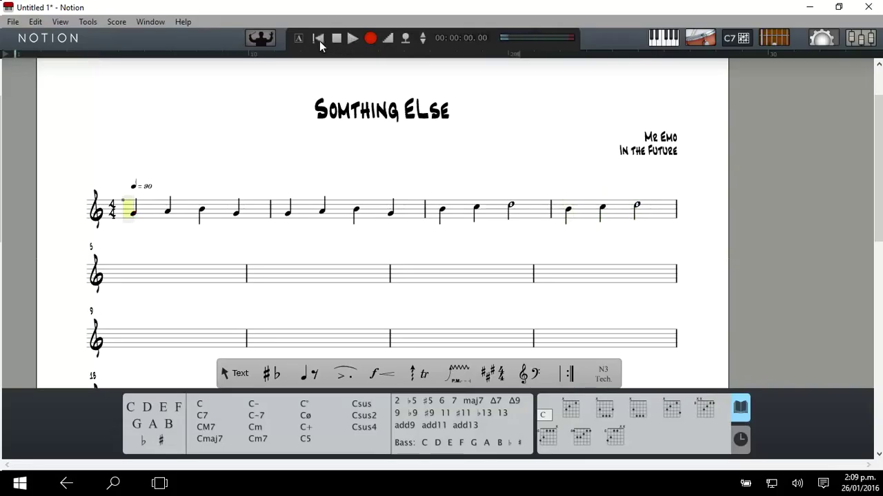
Play back the four-measure melody from the beginning of the score.
left_click(345, 40)
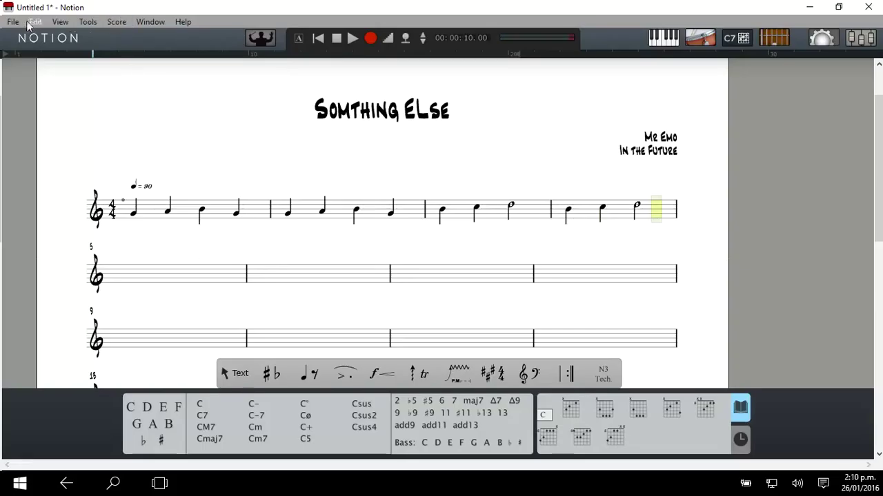
Add a Piano from the Keyboards/Harp instruments below the melody staff in Score Setup and return to the score.
left_click(115, 21)
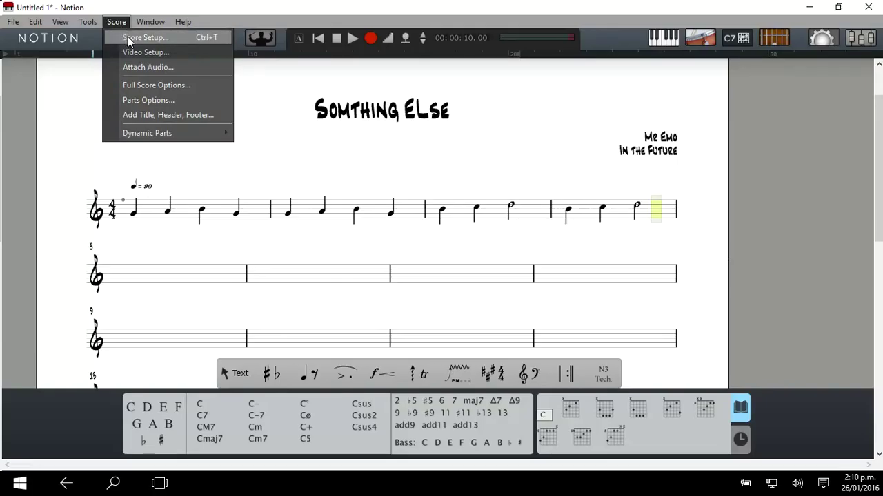
left_click(129, 40)
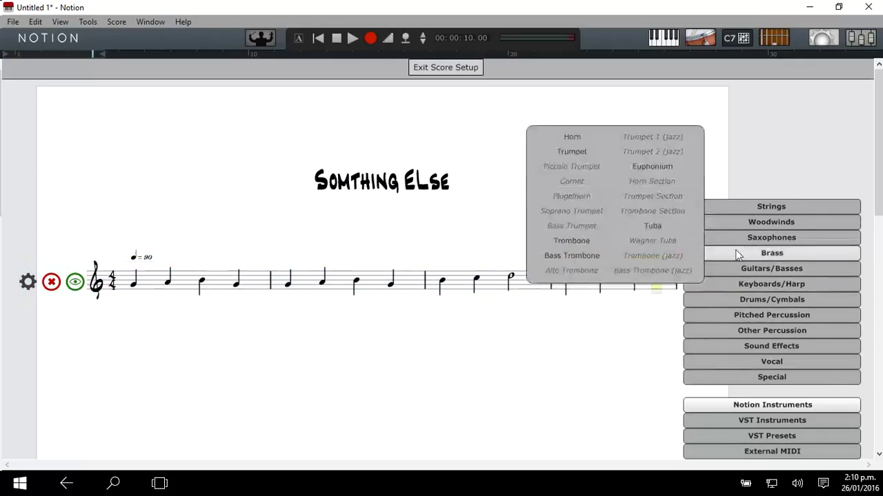
mouse_move(745, 267)
mouse_move(744, 284)
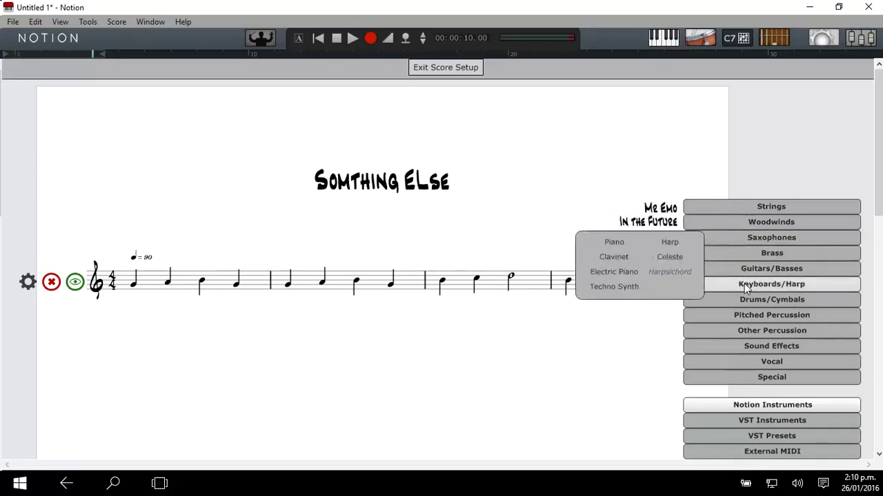
left_click(615, 243)
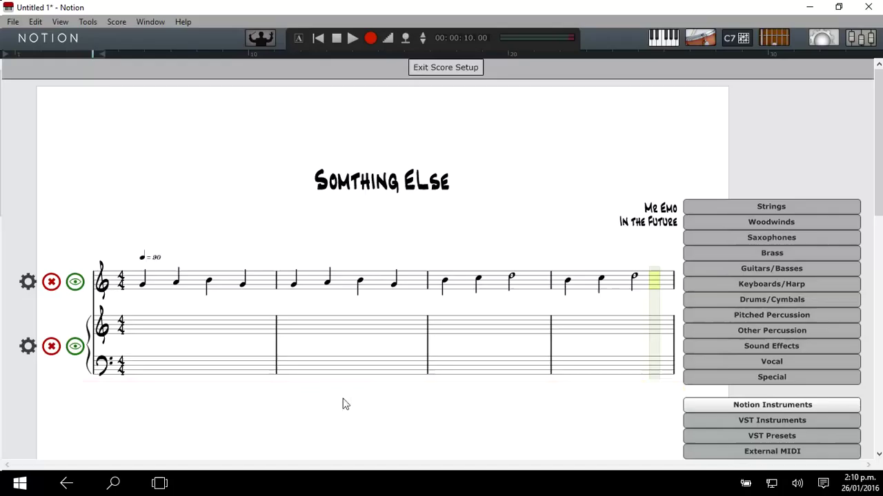
left_click(431, 69)
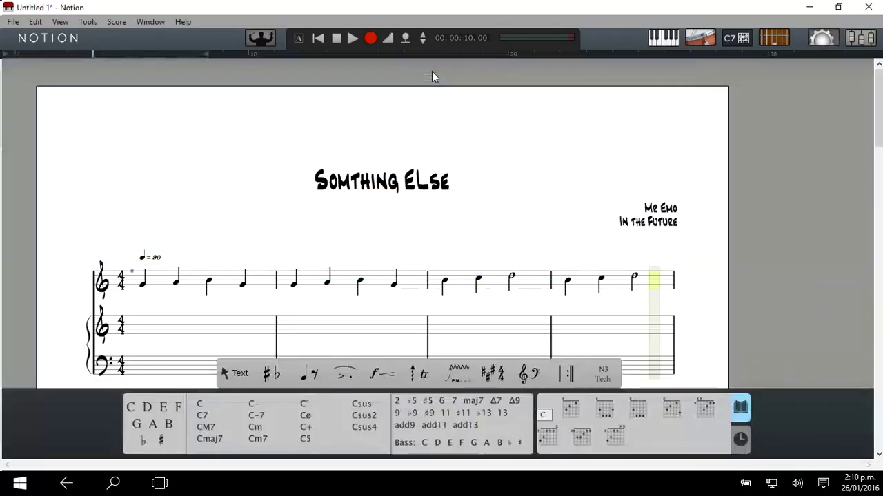
scroll(228, 279, "down", 2)
scroll(163, 276, "down", 2)
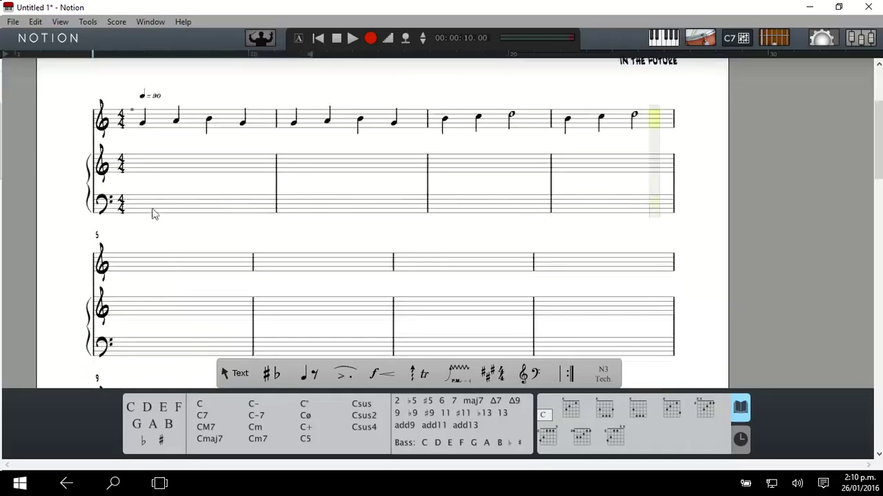